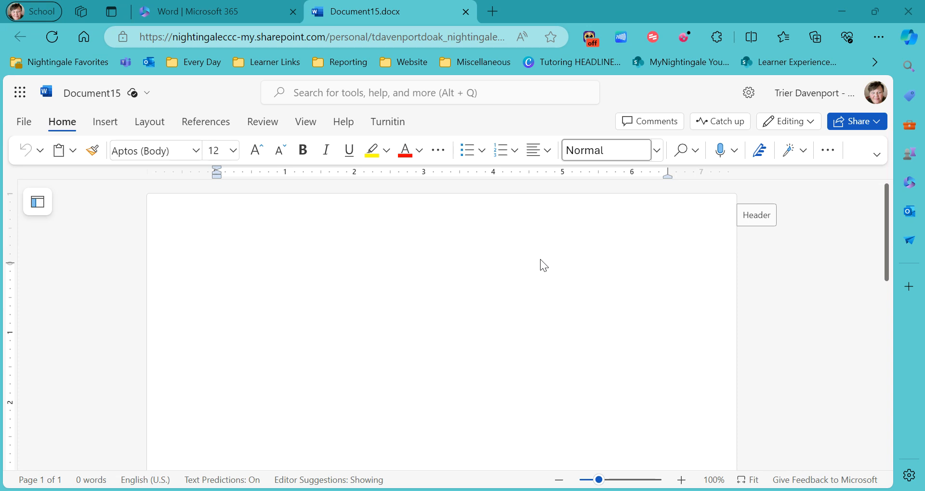
Step: Type the student's name and ENG120, then 5/24/2024 on its own line below
{"action": "left_click", "coordinate": [235, 224]}
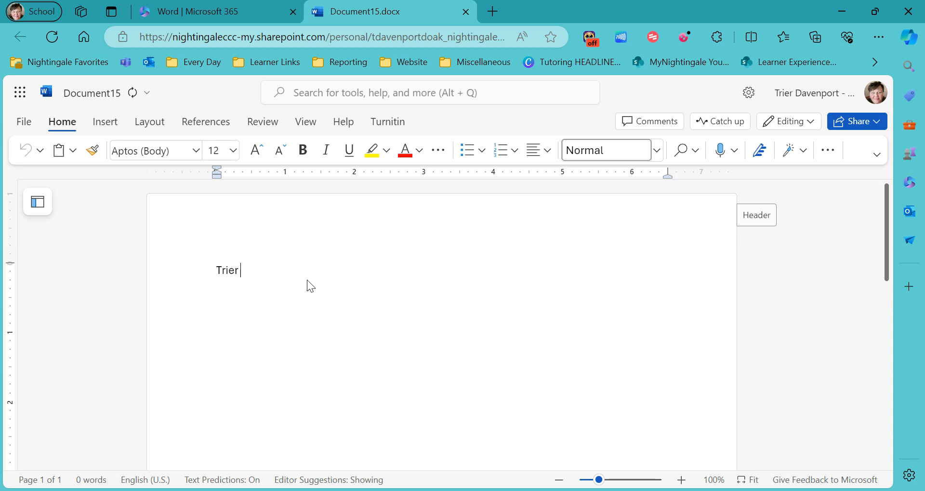
{"action": "type", "text": "ENG120"}
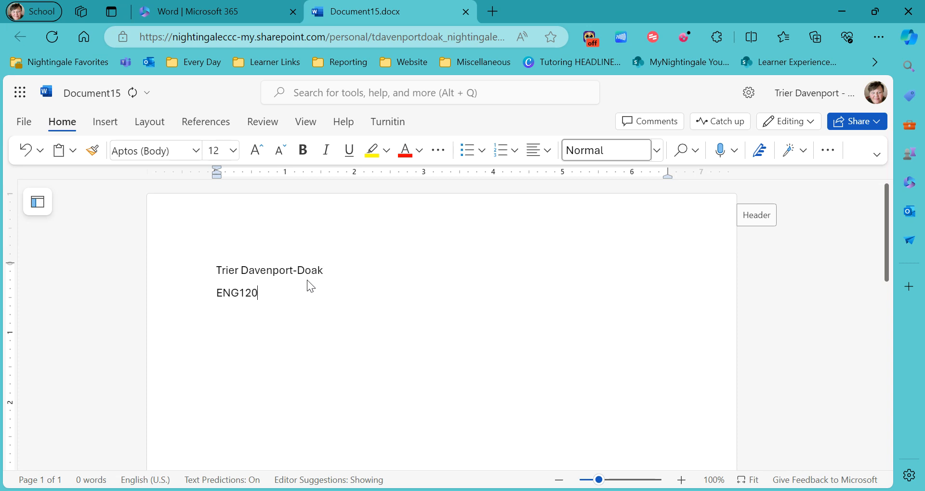
{"action": "key", "text": "Return"}
{"action": "type", "text": "5/24/2024"}
{"action": "key", "text": "Return"}
Step: Indent the first line and type about nine lines of filler text starting 'Hdf;sdaf;d'
{"action": "key", "text": "Tab"}
{"action": "type", "text": "Hdf;sdaf;d"}
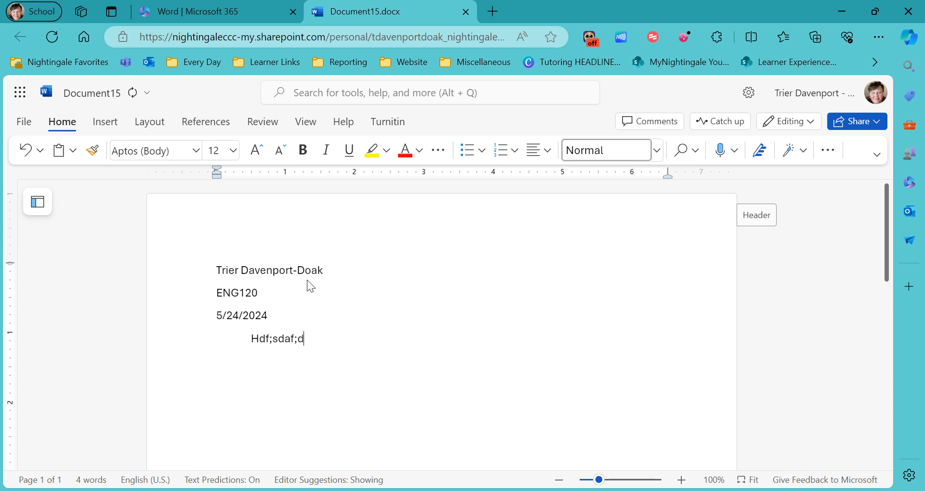
{"action": "type", "text": "akljsdhag;dsaj.sndavoadsjvnajdksvhnbsda;on"}
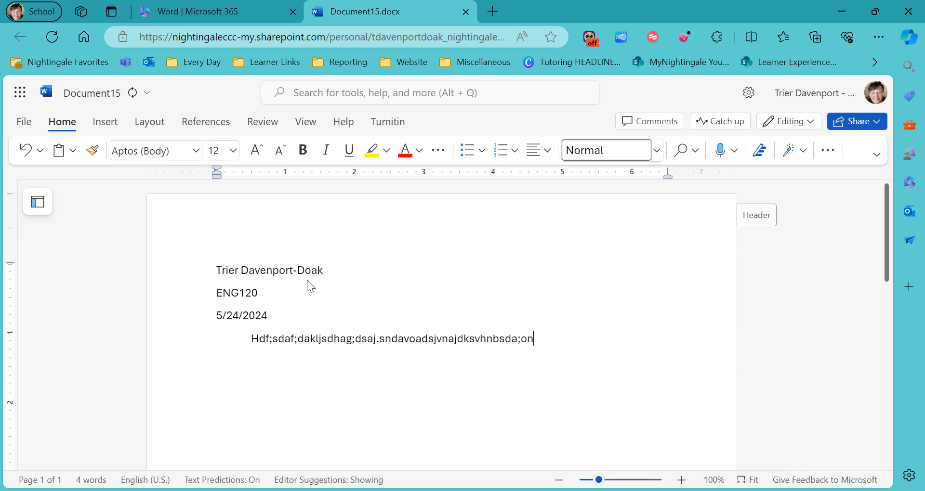
{"action": "type", "text": "feds;ofn;awoen;onwucdsakjfdskjhf"}
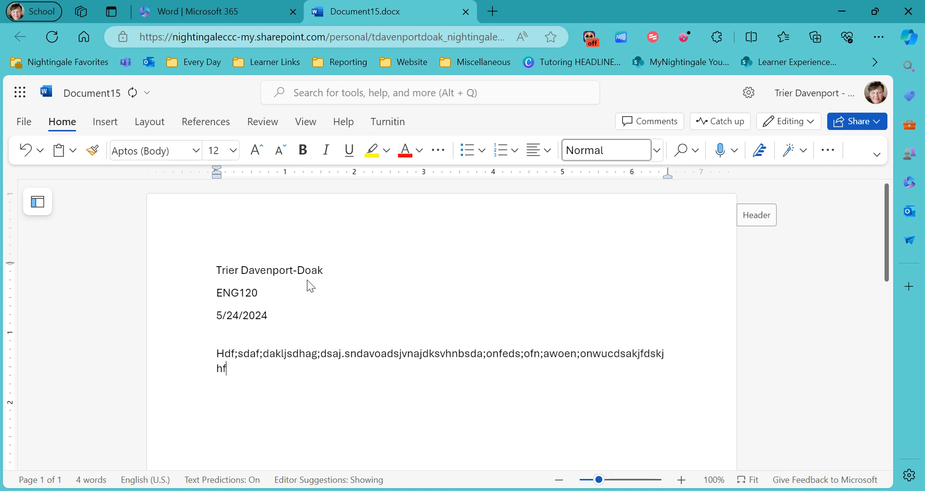
{"action": "type", "text": "ksdjahsdkjfhdskjhfkdsjfhadskajhgfsdakjfgnhb"}
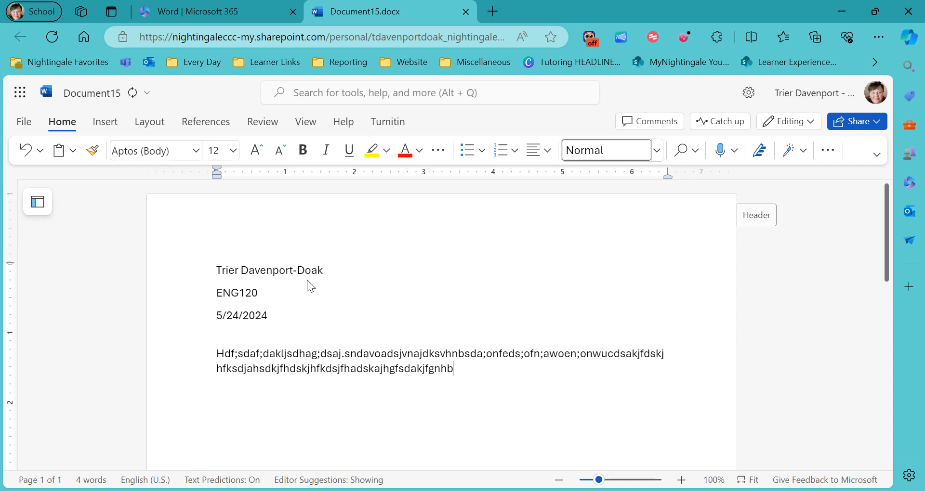
{"action": "type", "text": "asdk;jskcjnbsd;kcnd;ajkc.dsakcjsad;kjkdsjncakjdcnbd"}
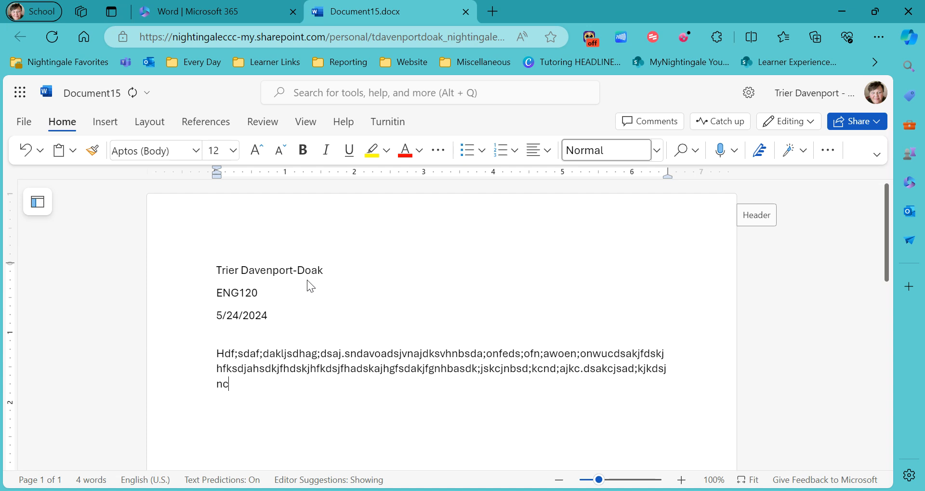
{"action": "type", "text": "kajnckasjdnkajdsnvkjfbvsdakvb"}
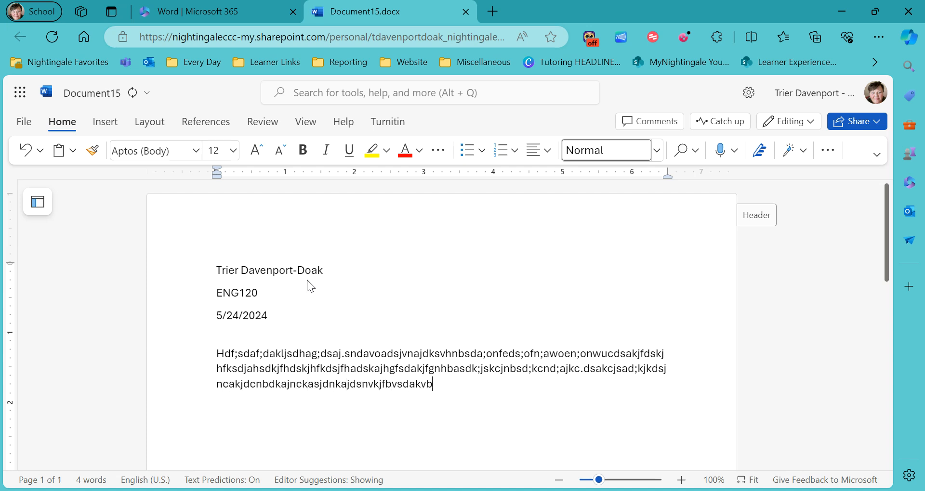
{"action": "type", "text": "dvbjsasdaibvsdakvbjsd;jvbasd;"}
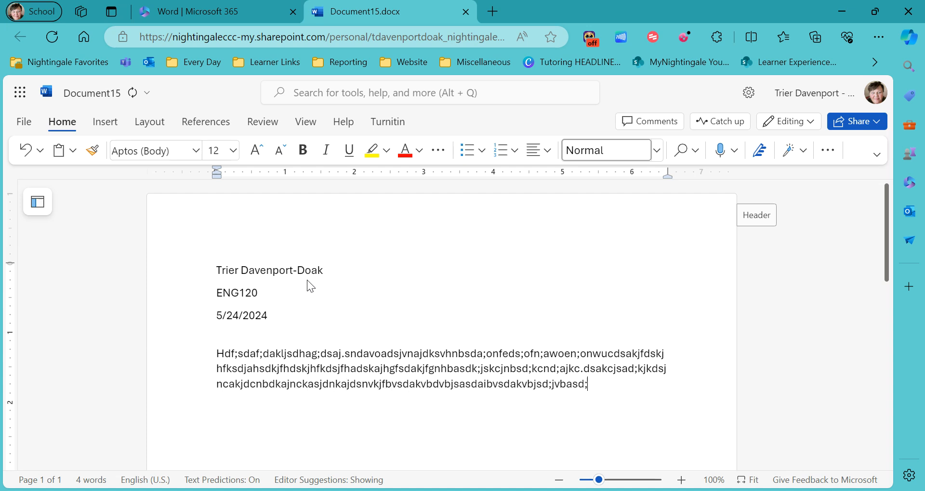
{"action": "type", "text": ". idsafghsadi"}
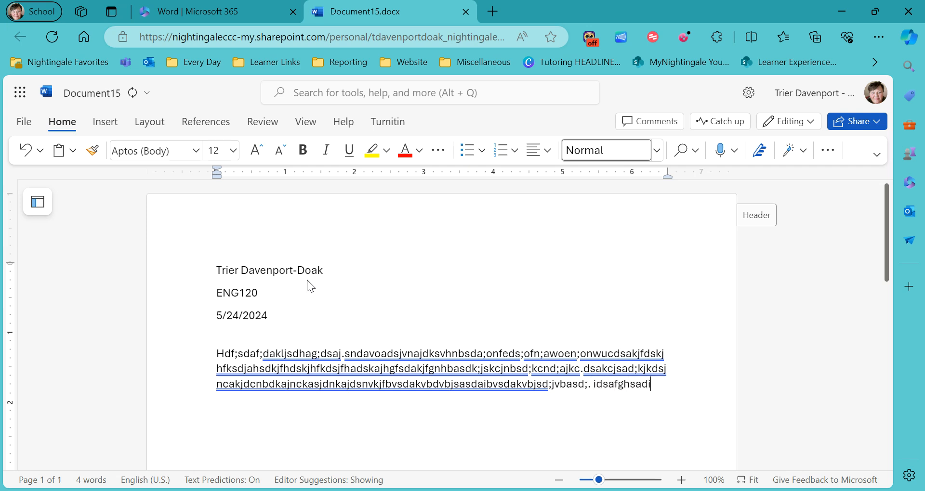
{"action": "type", "text": "gfsdaiuflgbdashgbfdaibfsdibclfsdajfhvldjs"}
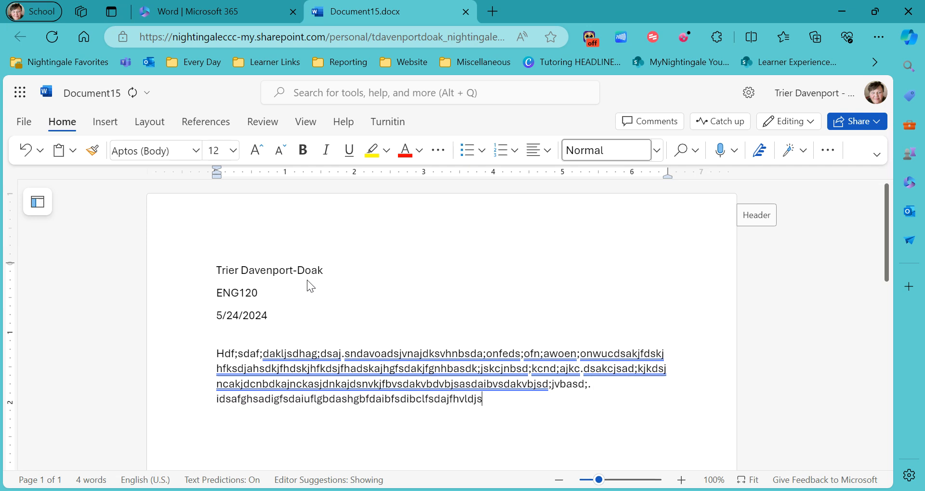
{"action": "type", "text": "hbacfdsjhbcsdajhcbdslhcbdhcbaljlhbcjlhbv"}
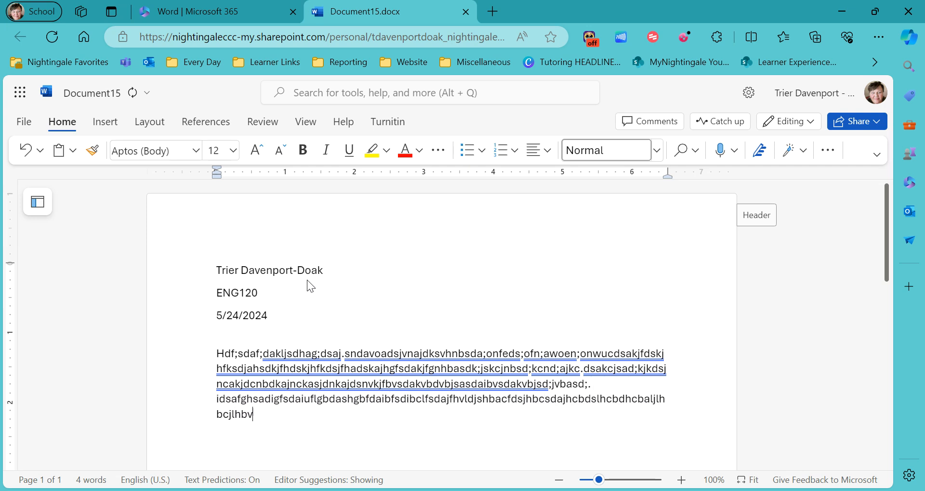
{"action": "type", "text": "sacljdhcbsad.b cbsadilcvhbds"}
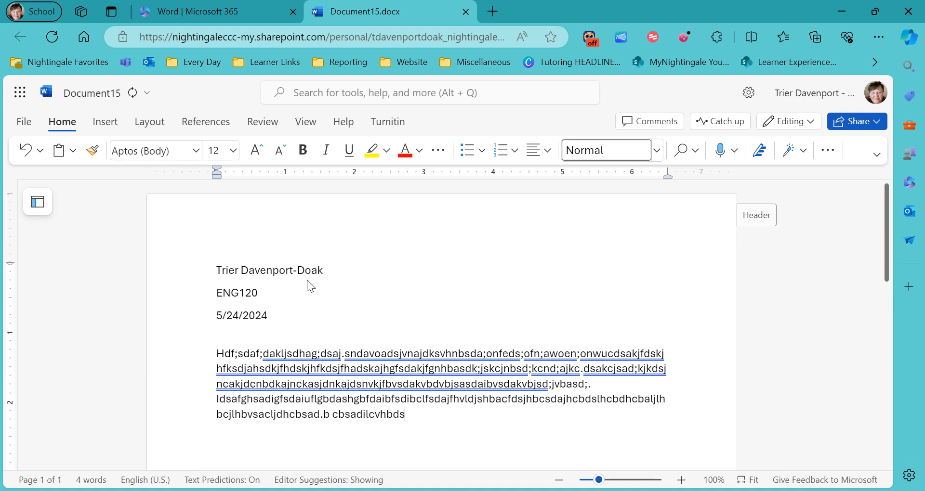
{"action": "type", "text": "aivbldivcbasdaivbdslijvbsdaivblndvasbvcld"}
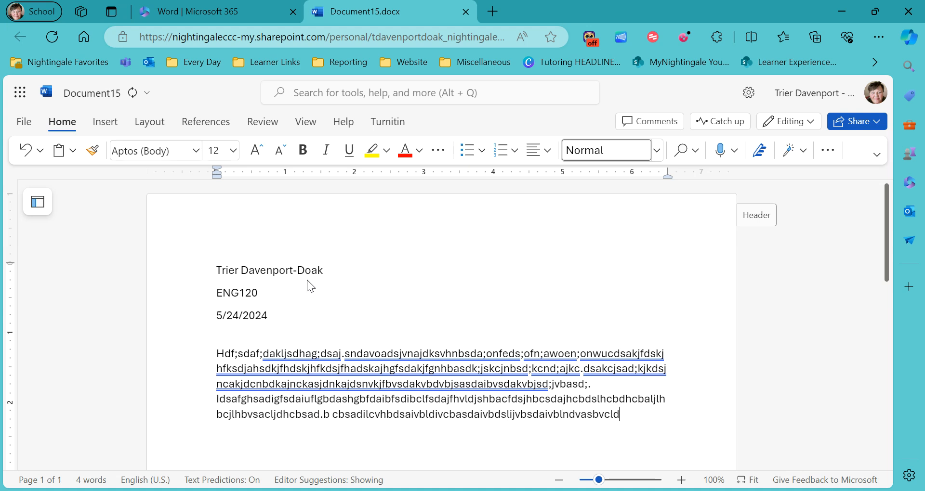
{"action": "type", "text": "hsavdsjkbavsdkjbasdkjvbbvb"}
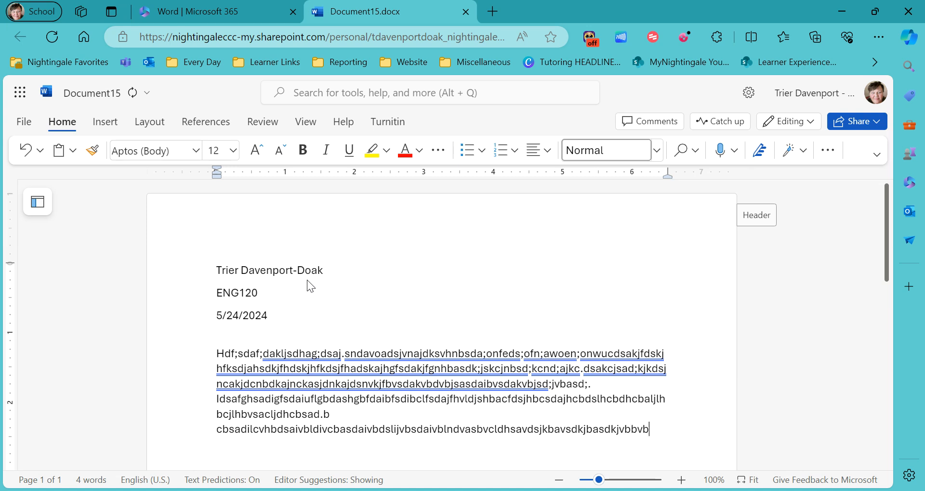
{"action": "type", "text": "sadvkb. kjsdvlhas"}
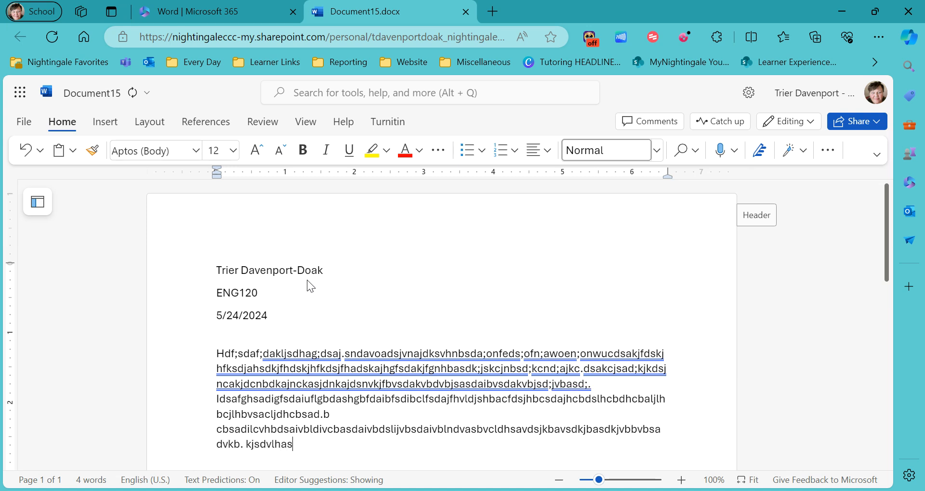
{"action": "type", "text": "dkjfhgdsaklhgflsdkhgfdslhgfdsajhfgdsagfs"}
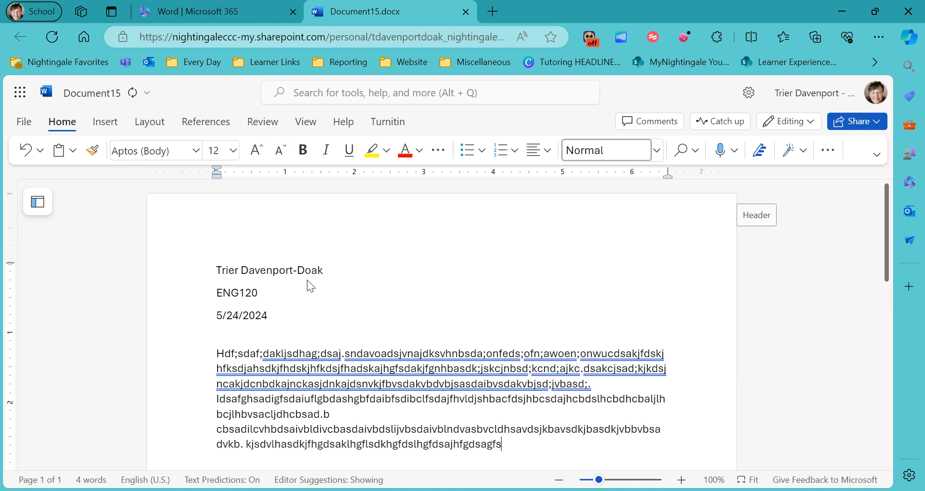
{"action": "type", "text": "dhfjlgadshkjgasdl."}
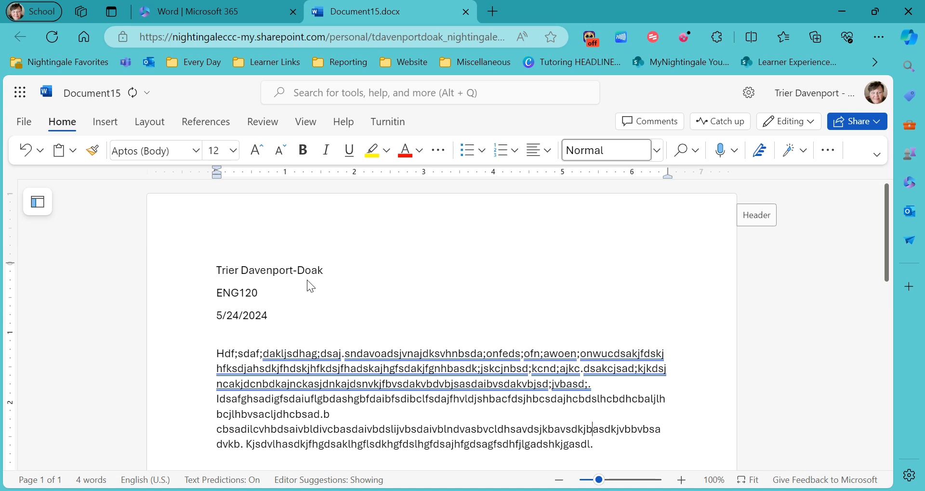
{"action": "key", "text": "Return"}
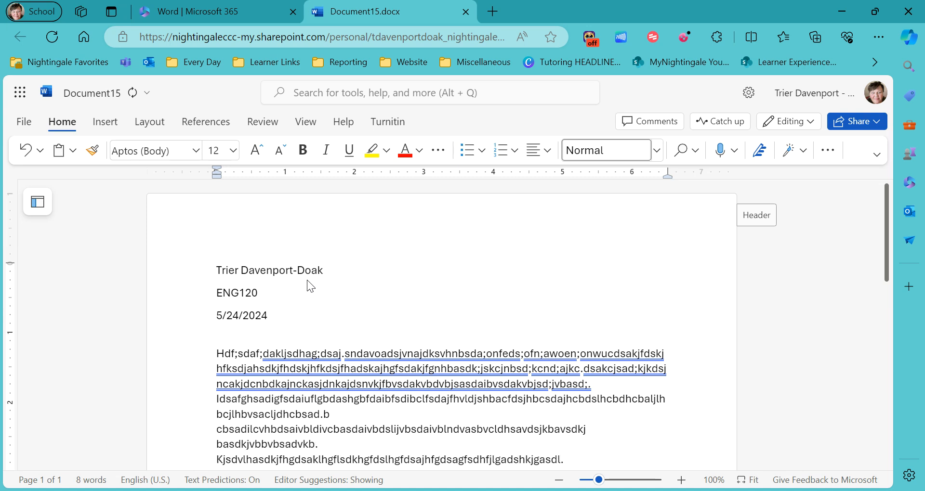
Step: Split the run-together strings on the first body lines, such as after sndavoa and jsk
{"action": "left_click", "coordinate": [378, 400]}
{"action": "key", "text": "Return"}
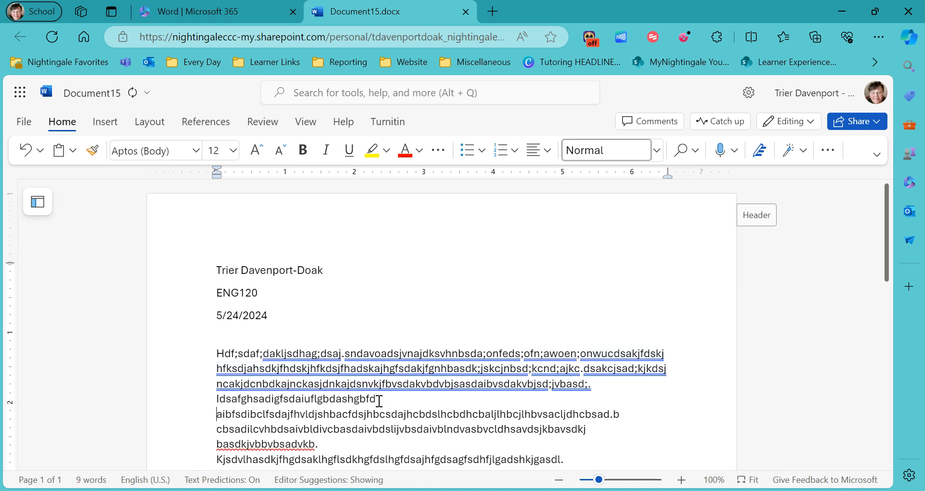
{"action": "left_click", "coordinate": [397, 384]}
{"action": "left_click", "coordinate": [397, 369]}
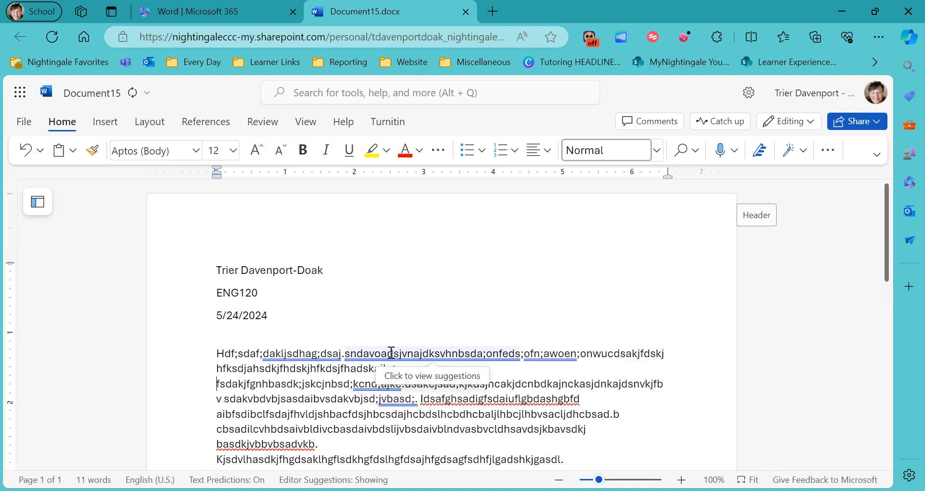
{"action": "left_click", "coordinate": [392, 353]}
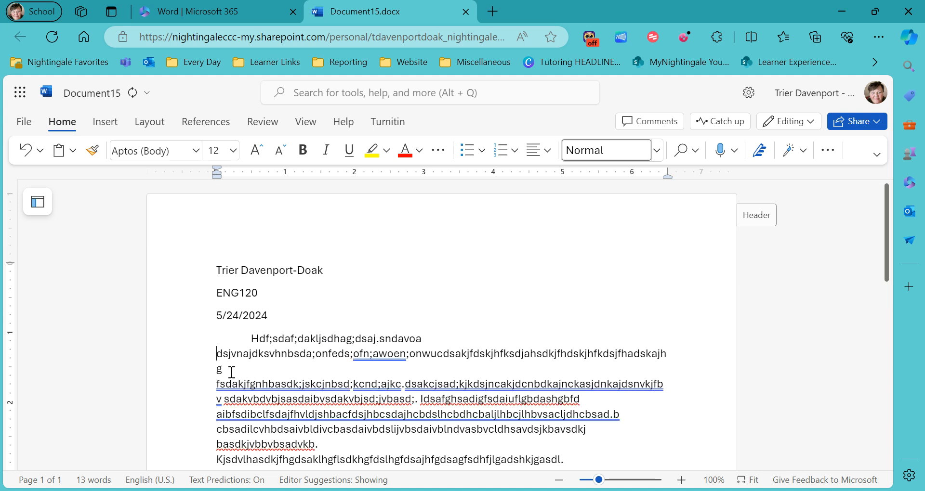
{"action": "left_click", "coordinate": [542, 354]}
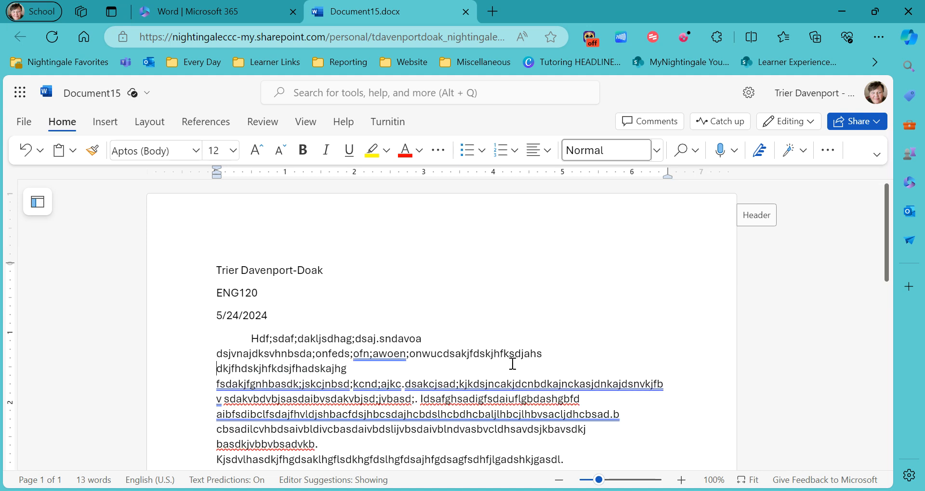
{"action": "left_click", "coordinate": [443, 354]}
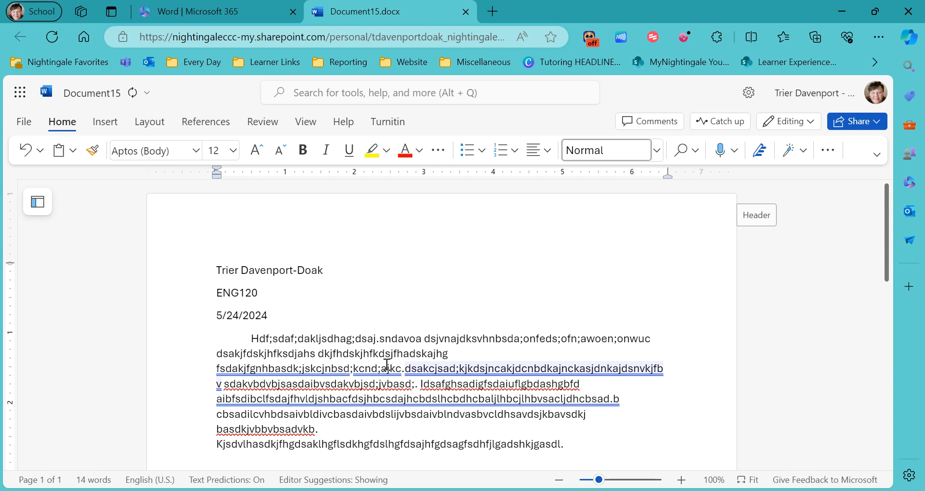
{"action": "left_click", "coordinate": [316, 369]}
{"action": "left_click", "coordinate": [426, 369]}
{"action": "left_click", "coordinate": [466, 399]}
{"action": "type", "text": "."}
{"action": "key", "text": "BackSpace"}
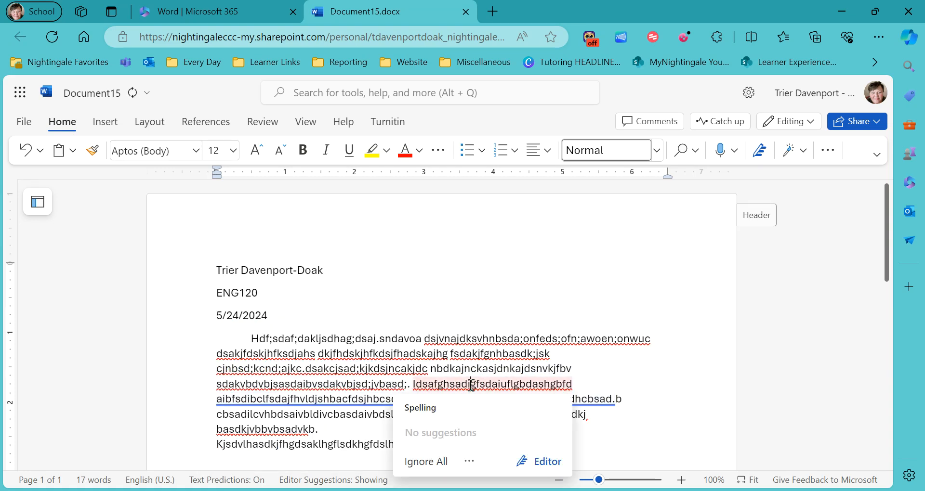
Step: Separate the words on the sixth and last lines, removing the extra space before vbldivc
{"action": "left_click", "coordinate": [472, 384]}
{"action": "left_click", "coordinate": [335, 414]}
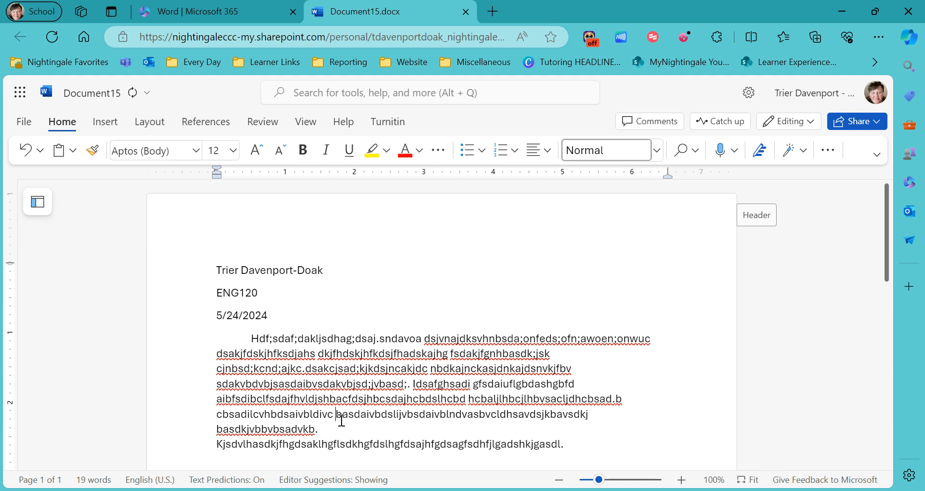
{"action": "left_click", "coordinate": [303, 415]}
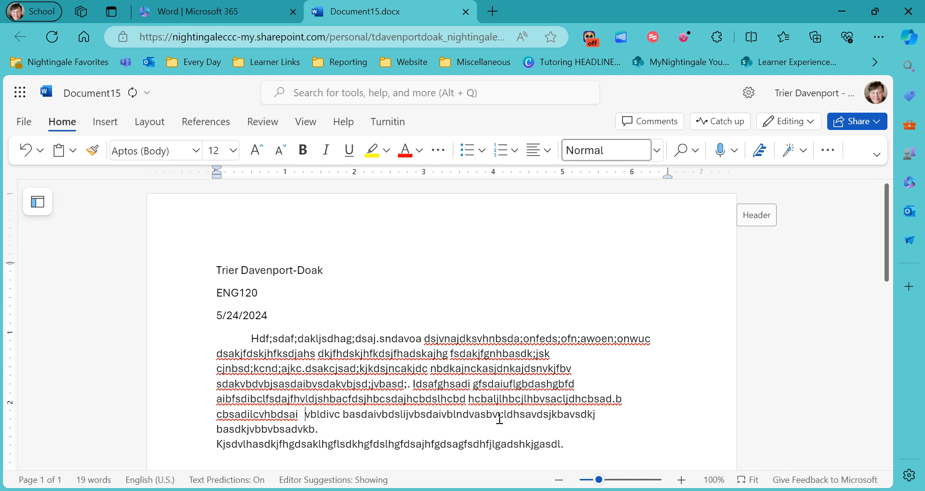
{"action": "left_click", "coordinate": [478, 415]}
{"action": "left_click", "coordinate": [443, 414]}
{"action": "left_click", "coordinate": [518, 415]}
{"action": "left_click", "coordinate": [385, 415]}
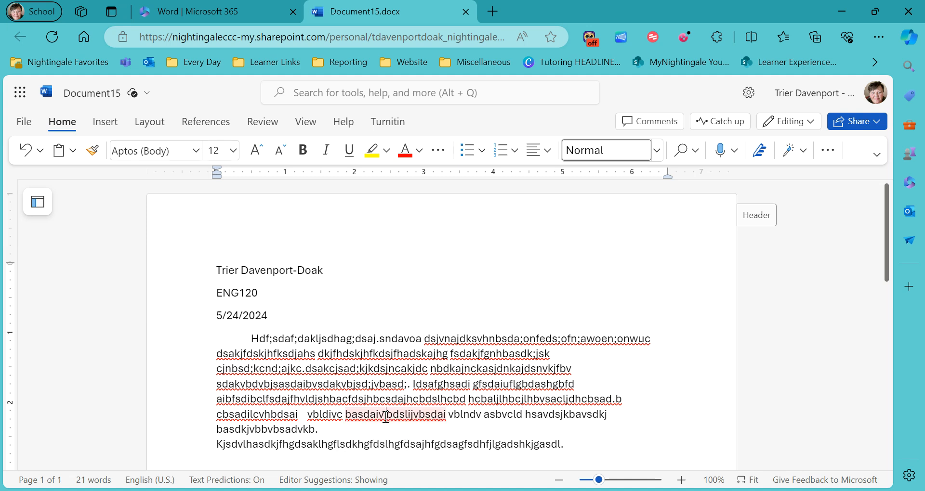
{"action": "left_click", "coordinate": [308, 414]}
{"action": "key", "text": "BackSpace"}
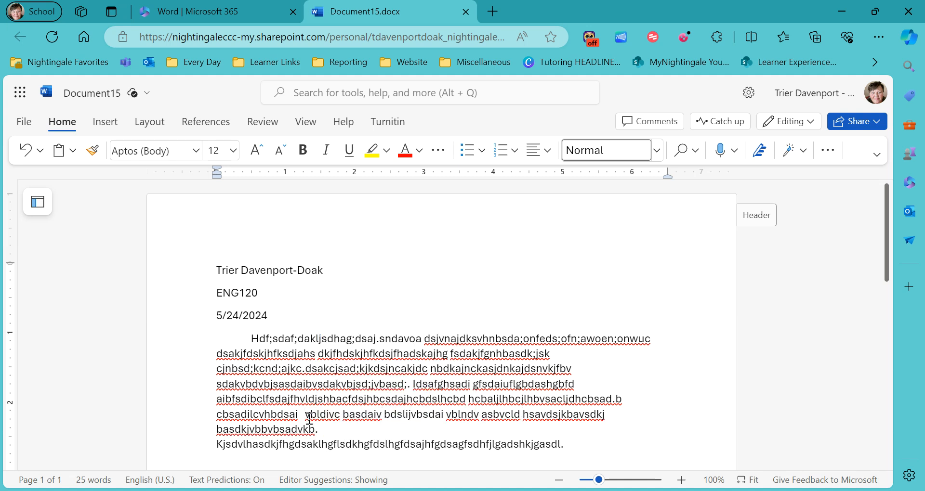
{"action": "left_click", "coordinate": [331, 445]}
{"action": "left_click", "coordinate": [297, 444]}
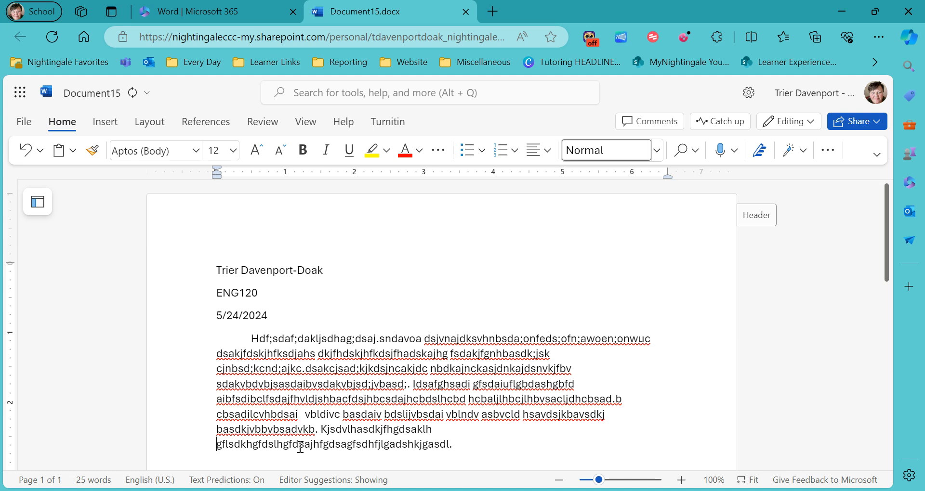
{"action": "left_click", "coordinate": [246, 446]}
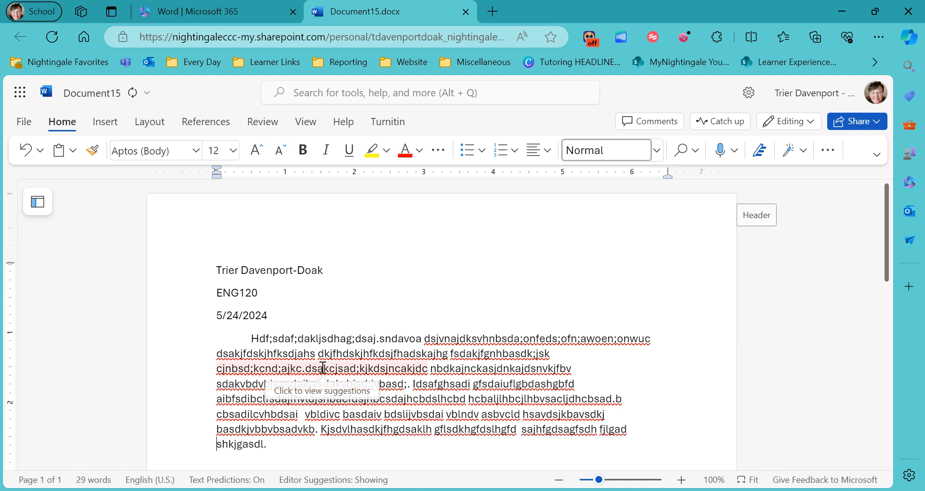
Step: Add spaces in the remaining long strings of the third to fifth lines
{"action": "left_click", "coordinate": [265, 370]}
{"action": "left_click", "coordinate": [280, 370]}
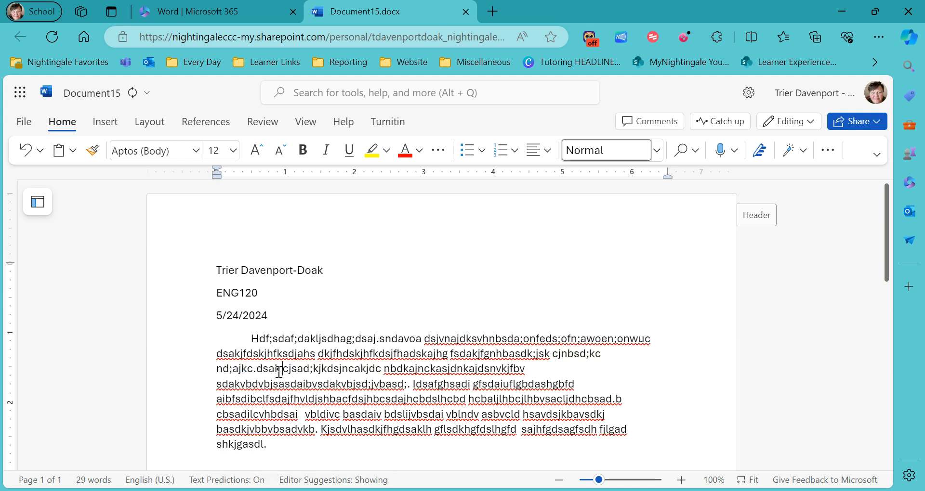
{"action": "left_click", "coordinate": [424, 370]}
{"action": "left_click", "coordinate": [460, 371]}
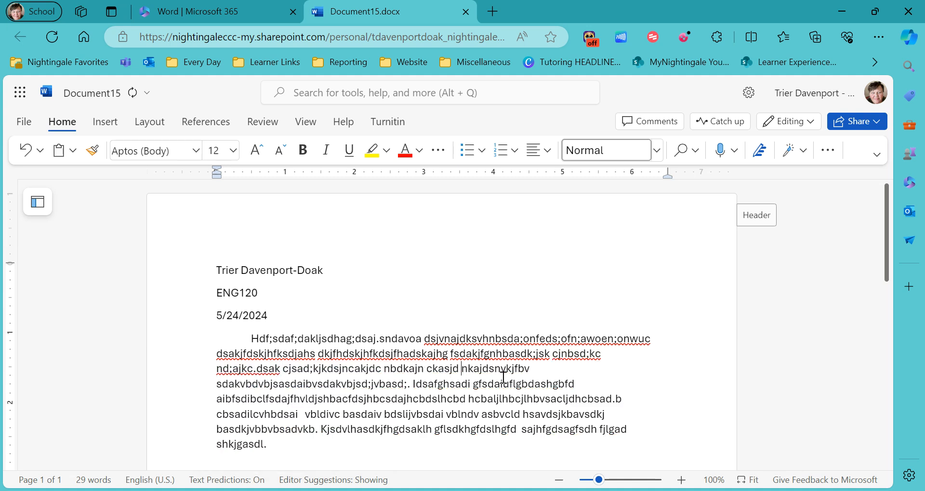
{"action": "left_click", "coordinate": [503, 384]}
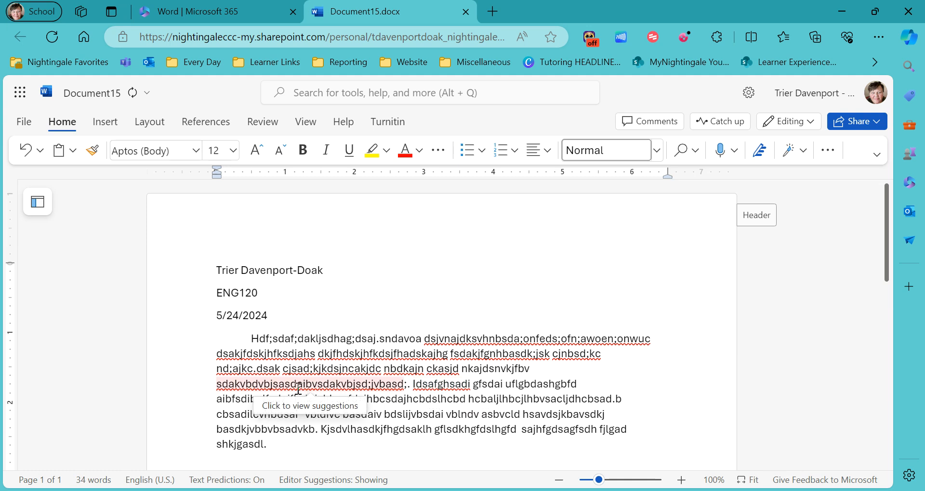
{"action": "left_click", "coordinate": [290, 385]}
{"action": "left_click", "coordinate": [260, 385]}
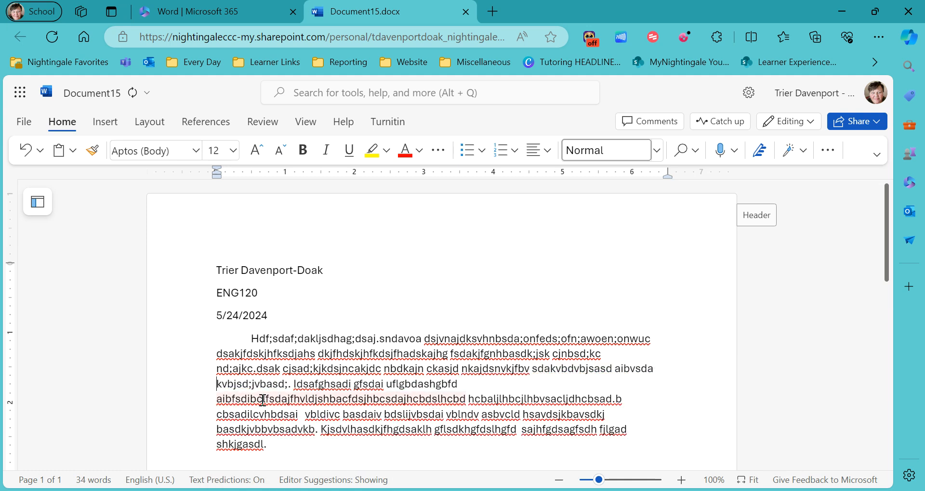
{"action": "left_click", "coordinate": [336, 399]}
{"action": "left_click", "coordinate": [456, 400]}
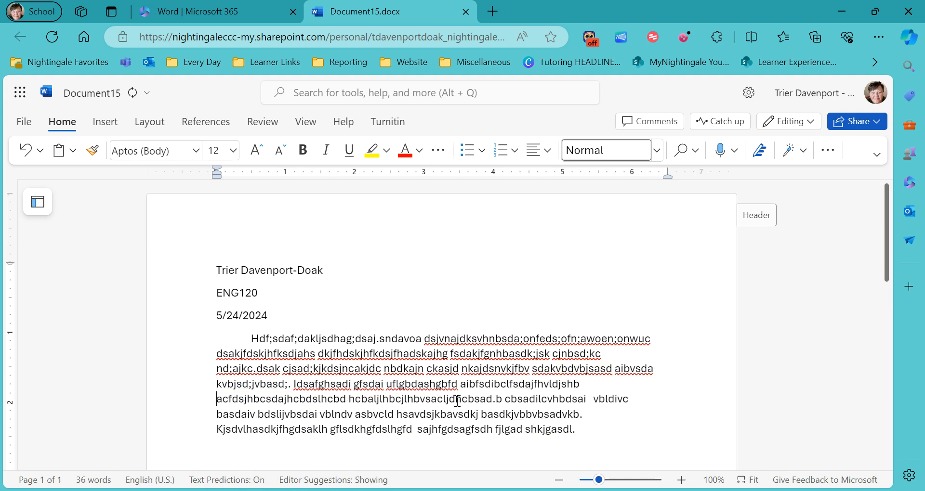
{"action": "left_click", "coordinate": [554, 384]}
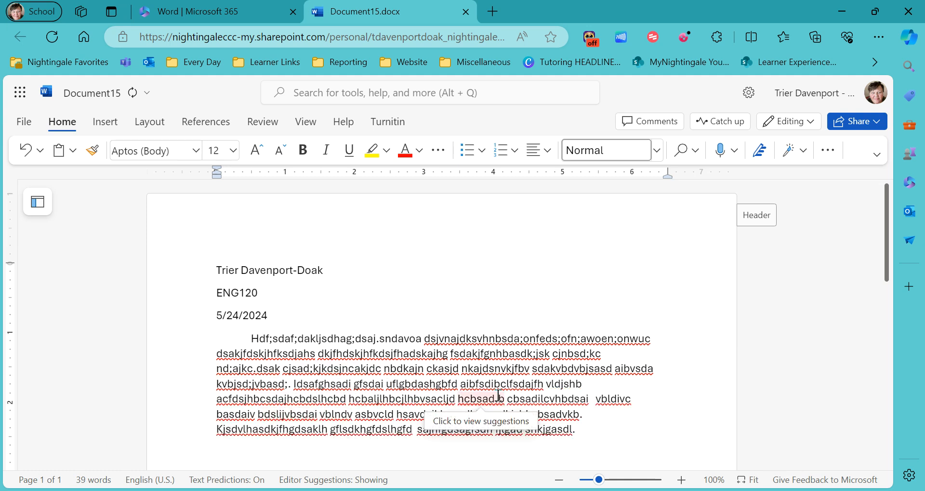
{"action": "left_click", "coordinate": [390, 400]}
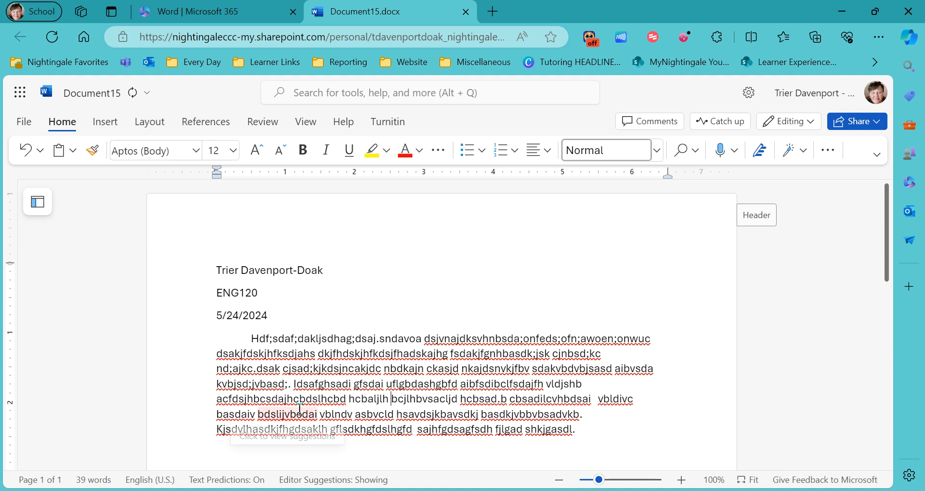
{"action": "left_click", "coordinate": [294, 400]}
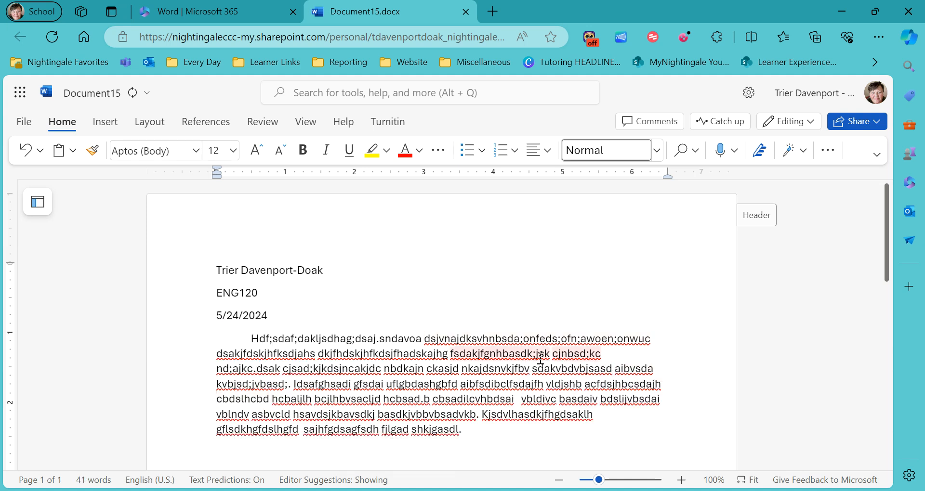
Step: Make the final splits, e.g. aibvsda, bdslijvbsdai and Kjsdv, bringing the document to 48 words
{"action": "left_click", "coordinate": [254, 369]}
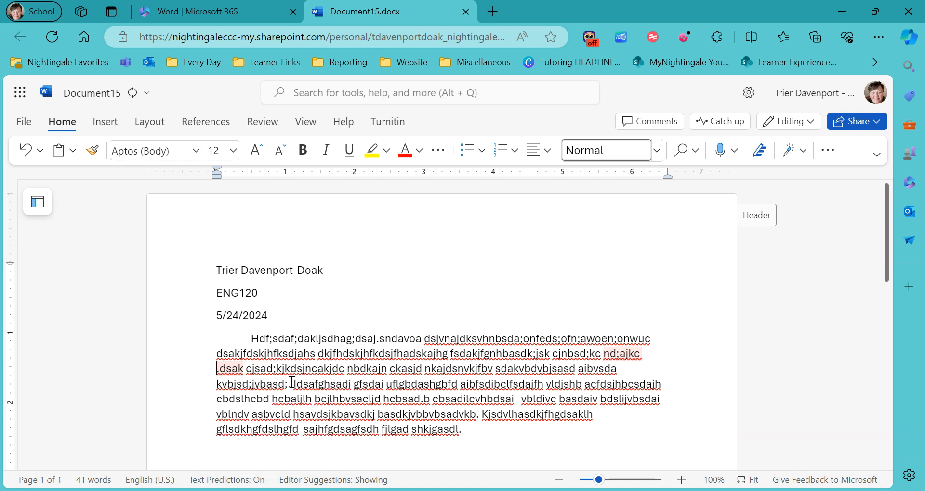
{"action": "left_click", "coordinate": [600, 372]}
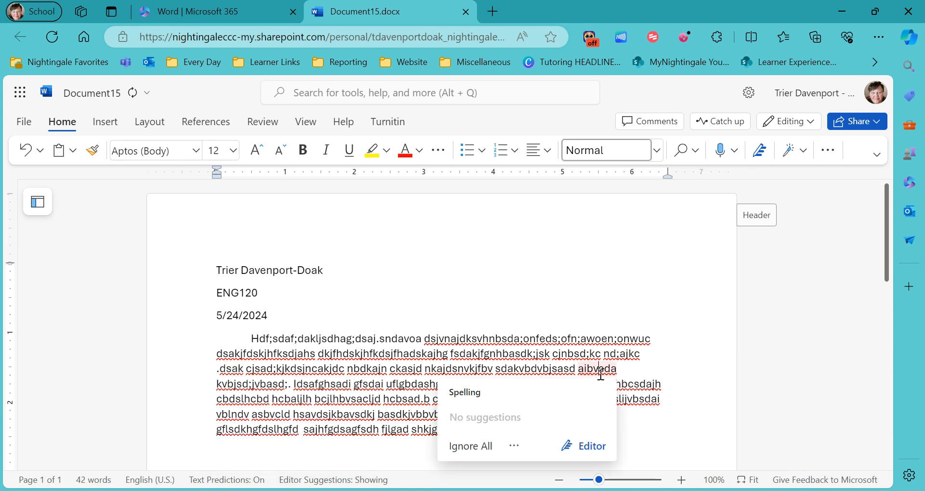
{"action": "left_click", "coordinate": [625, 402]}
{"action": "left_click", "coordinate": [508, 416]}
{"action": "left_click", "coordinate": [547, 415]}
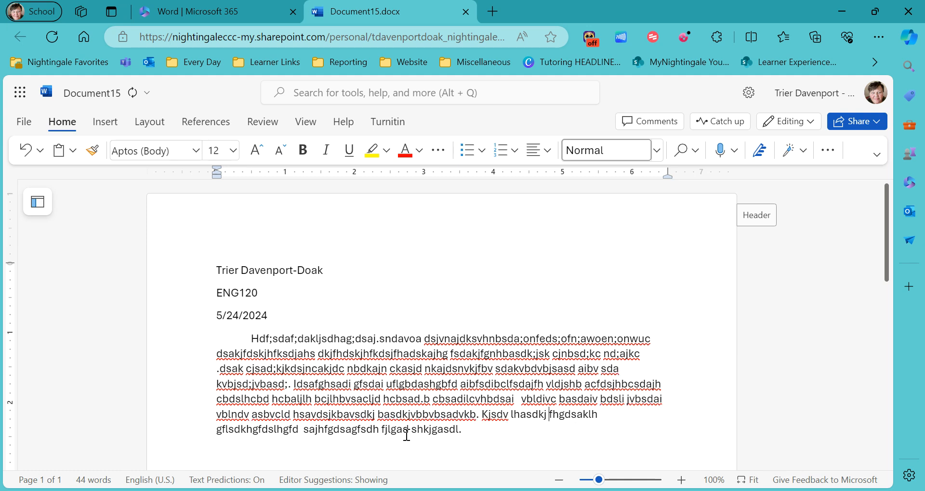
{"action": "left_click", "coordinate": [327, 414]}
{"action": "left_click", "coordinate": [251, 414]}
{"action": "left_click", "coordinate": [429, 416]}
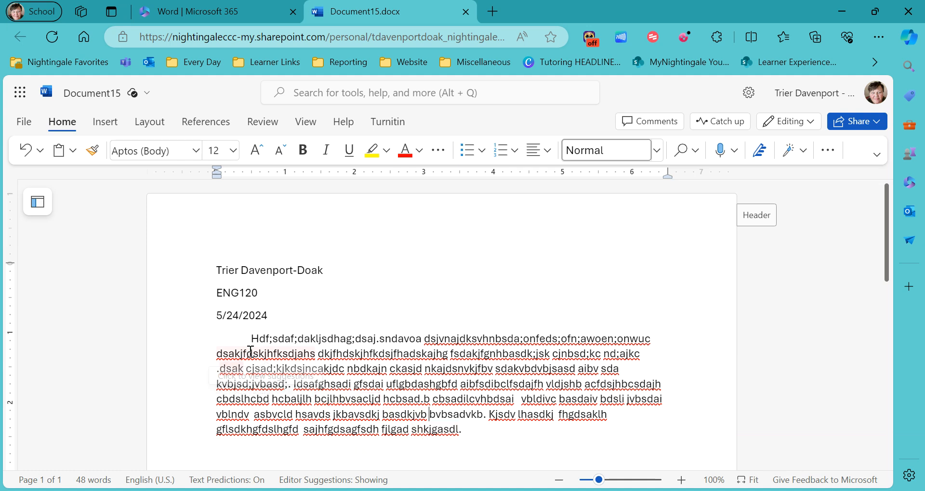
Step: Select the body paragraph and set its line spacing to 2
{"action": "left_click_drag", "start_coordinate": [251, 339], "coordinate": [483, 448]}
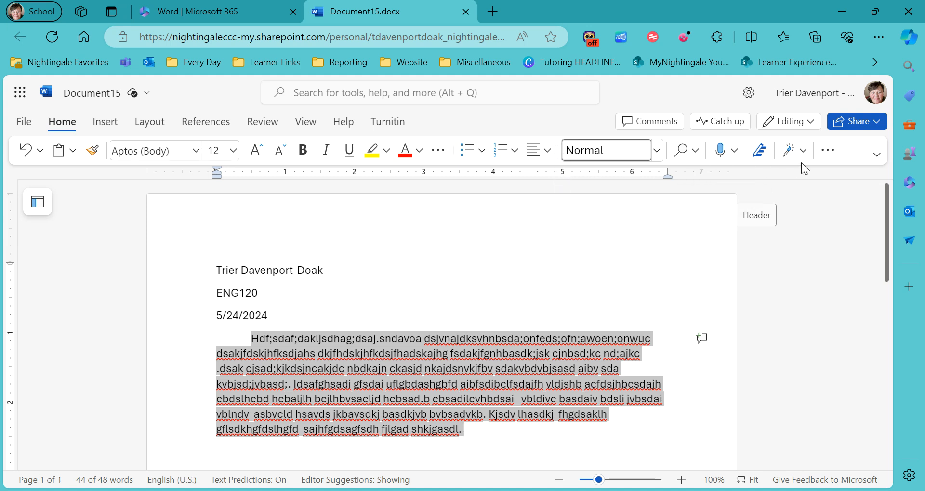
{"action": "left_click", "coordinate": [827, 151]}
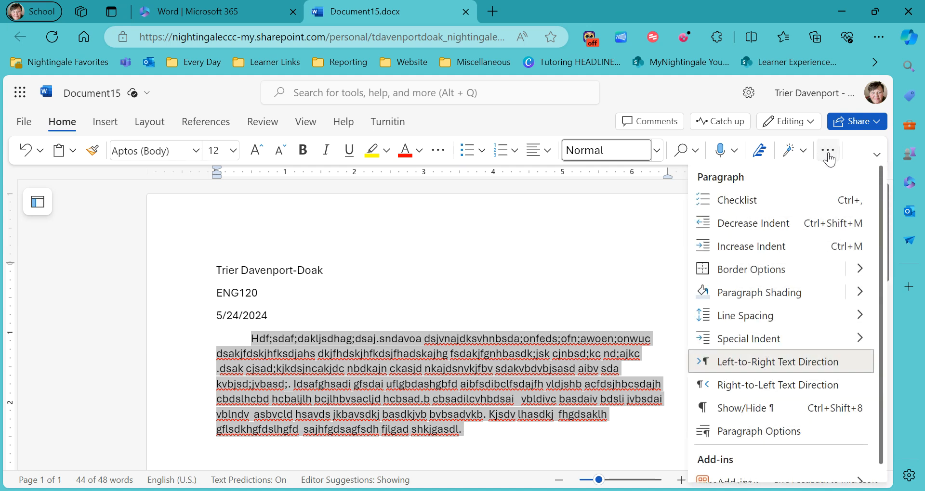
{"action": "mouse_move", "coordinate": [803, 325]}
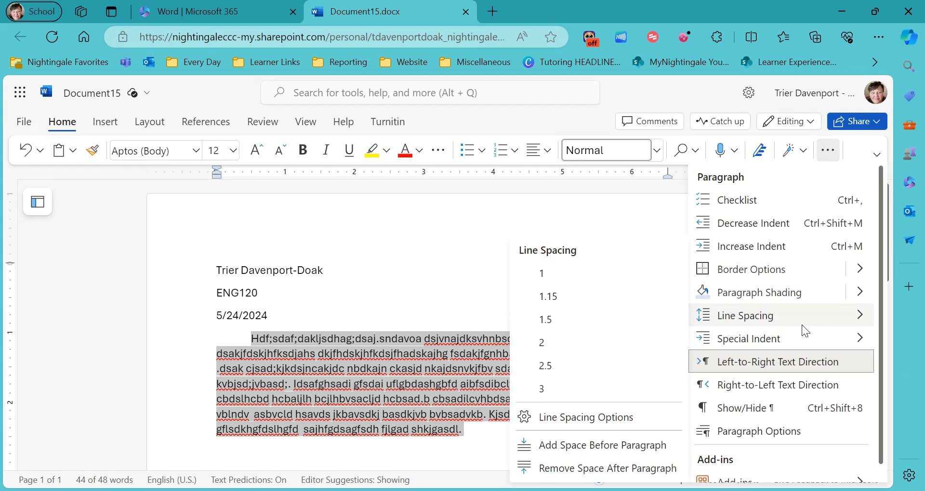
{"action": "left_click", "coordinate": [640, 349]}
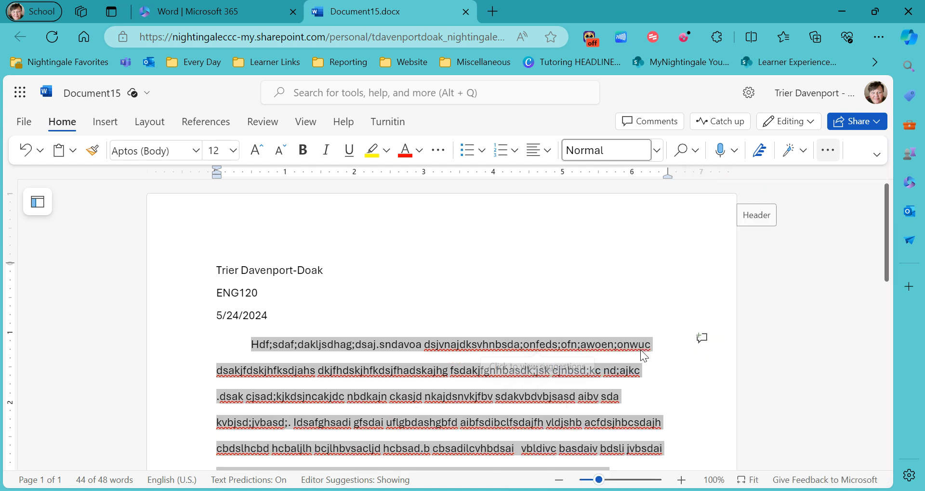
{"action": "scroll", "coordinate": [487, 330], "scroll_direction": "down", "scroll_amount": 3}
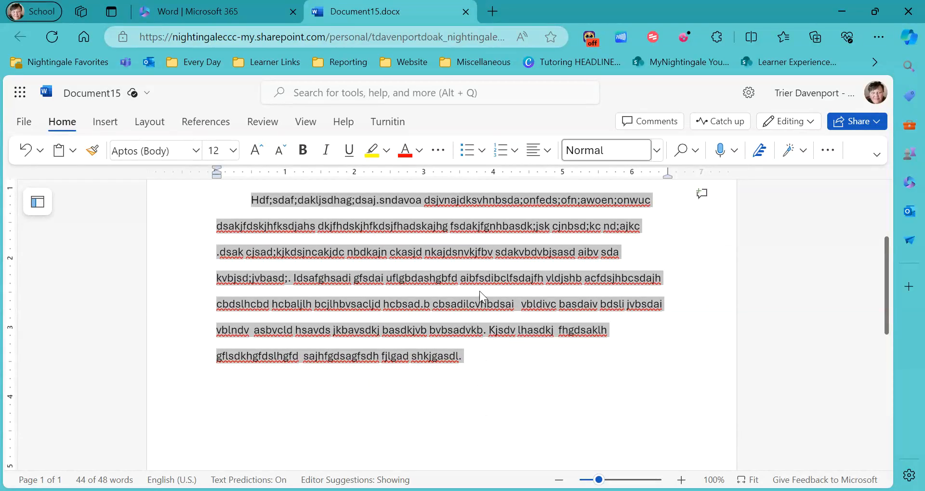
{"action": "scroll", "coordinate": [514, 404], "scroll_direction": "up", "scroll_amount": 3}
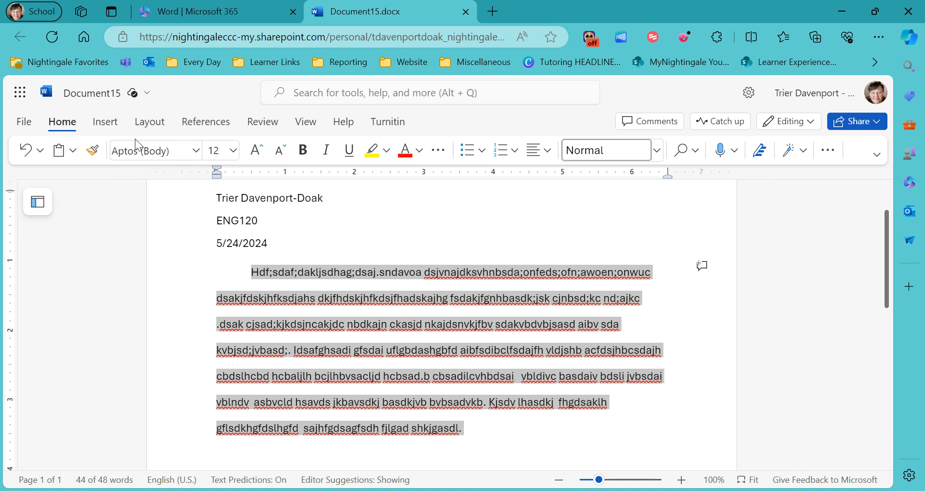
Step: Set the body paragraph, then the course and date lines, in Times New Roman
{"action": "left_click", "coordinate": [195, 150]}
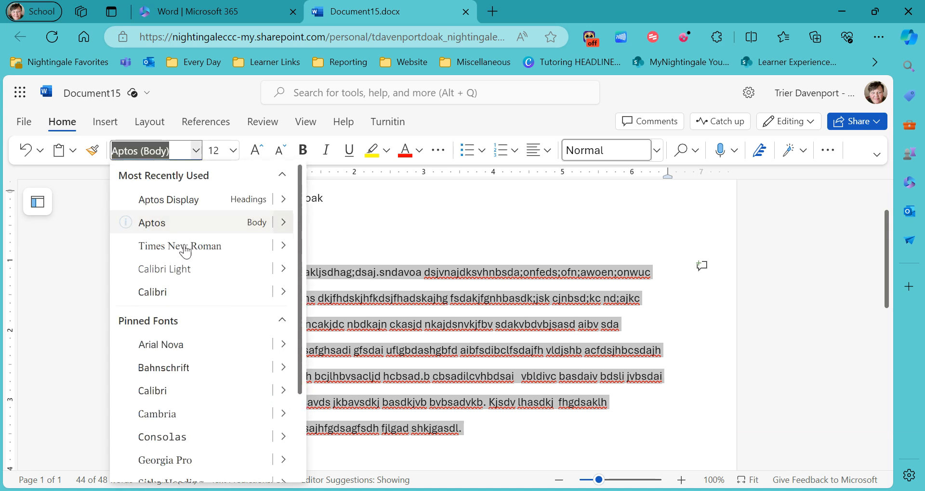
{"action": "left_click", "coordinate": [186, 248]}
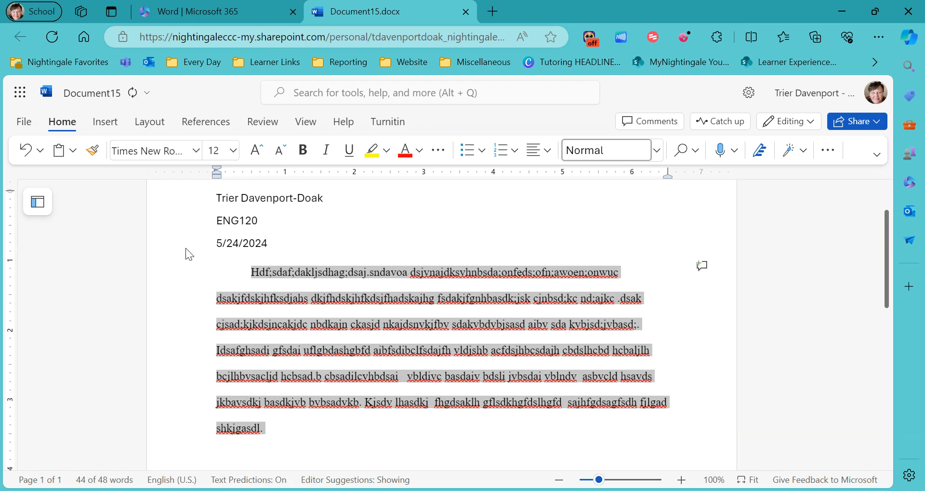
{"action": "left_click_drag", "start_coordinate": [274, 243], "coordinate": [212, 201]}
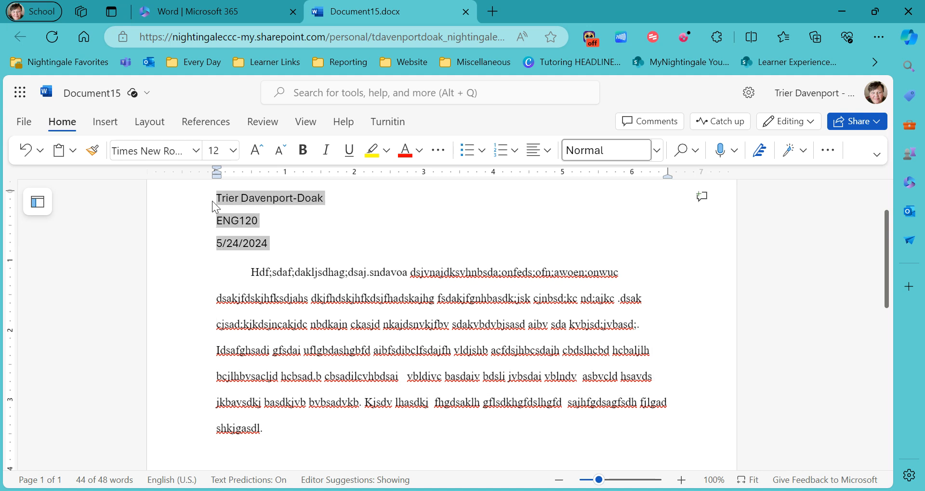
{"action": "left_click", "coordinate": [195, 151]}
{"action": "left_click", "coordinate": [193, 246]}
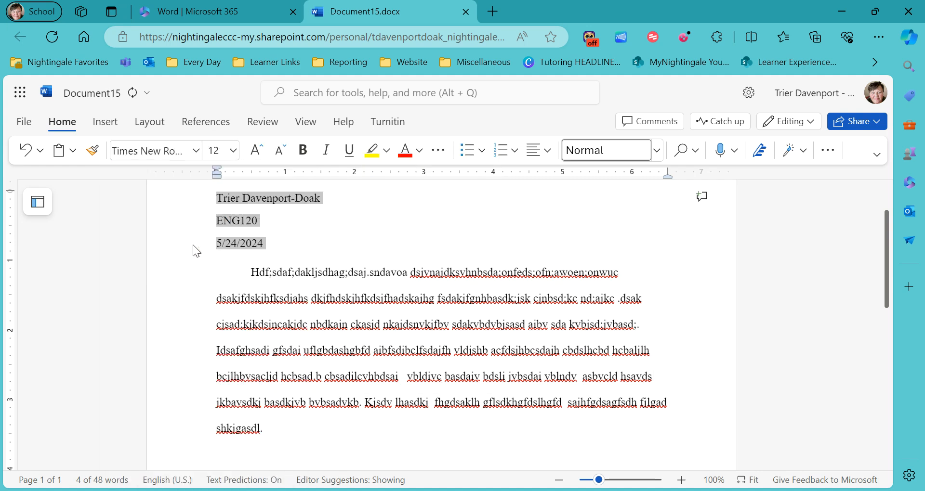
Step: Select all text from the name line through the body and apply Times New Roman
{"action": "left_click", "coordinate": [248, 198]}
{"action": "left_click_drag", "start_coordinate": [218, 198], "coordinate": [339, 438]}
{"action": "left_click", "coordinate": [214, 151]}
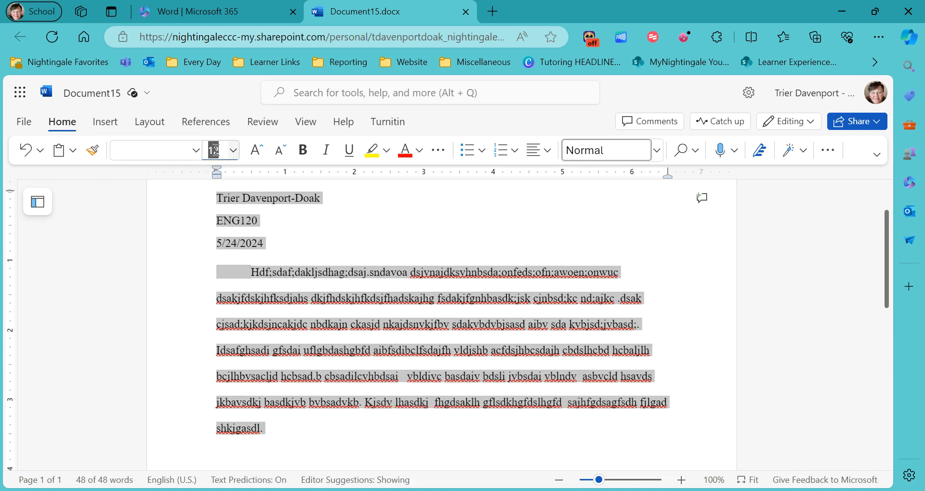
{"action": "left_click", "coordinate": [196, 150]}
{"action": "left_click", "coordinate": [198, 248]}
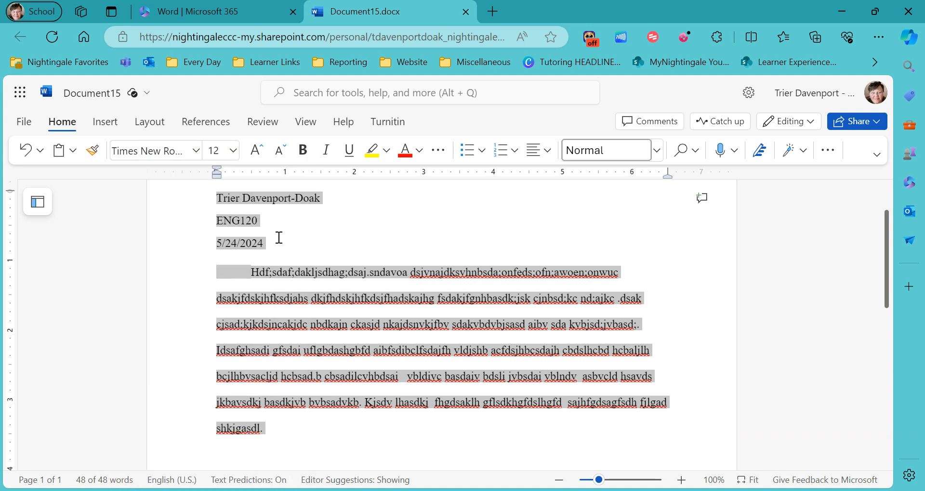
{"action": "left_click", "coordinate": [307, 239]}
{"action": "scroll", "coordinate": [325, 253], "scroll_direction": "up", "scroll_amount": 2}
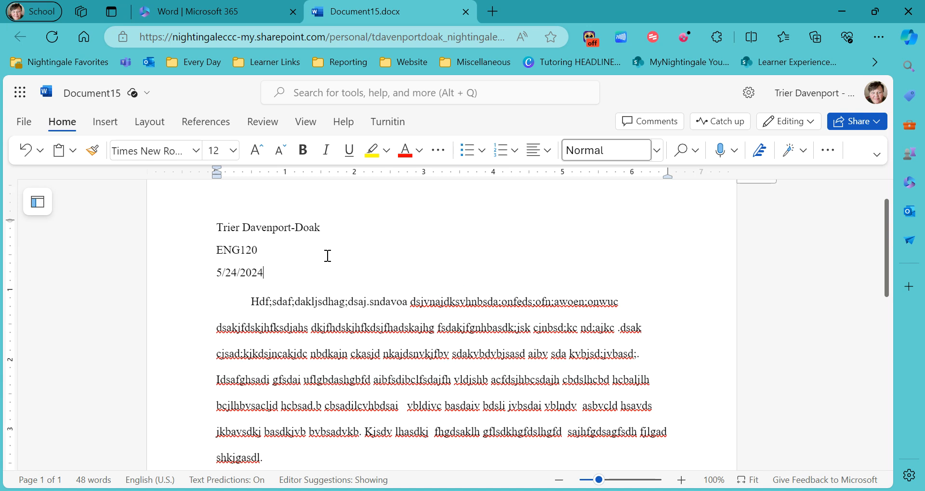
{"action": "scroll", "coordinate": [270, 287], "scroll_direction": "down", "scroll_amount": 2}
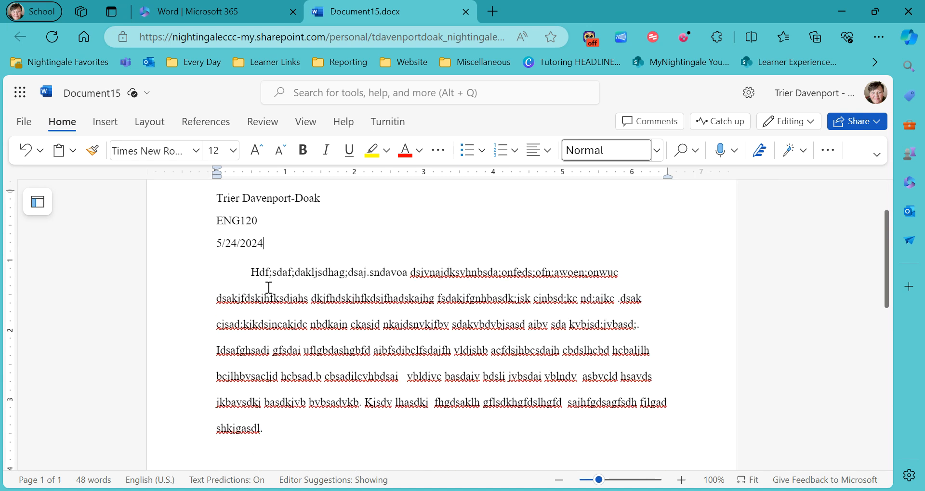
{"action": "scroll", "coordinate": [282, 335], "scroll_direction": "down", "scroll_amount": 2}
{"action": "scroll", "coordinate": [282, 334], "scroll_direction": "up", "scroll_amount": 2}
{"action": "scroll", "coordinate": [282, 334], "scroll_direction": "up", "scroll_amount": 2}
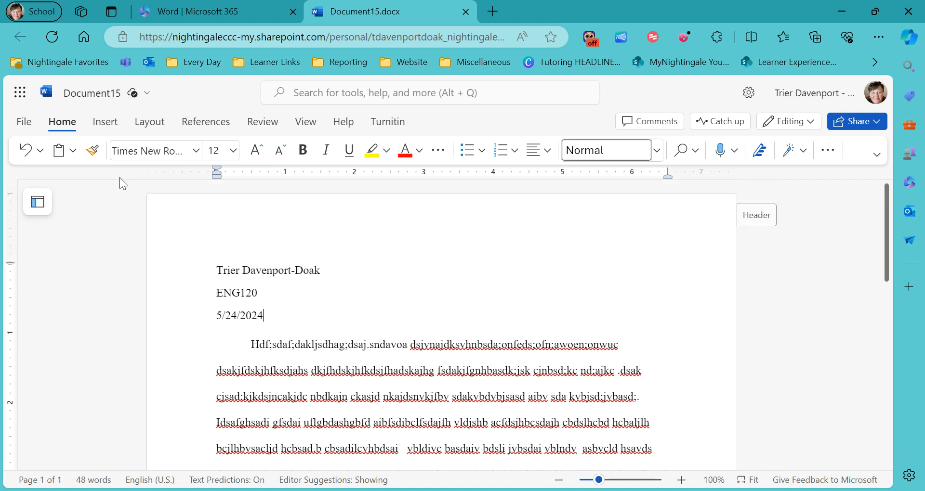
Step: Apply the Normal margins preset from Layout, giving 1" on all sides
{"action": "left_click", "coordinate": [149, 129]}
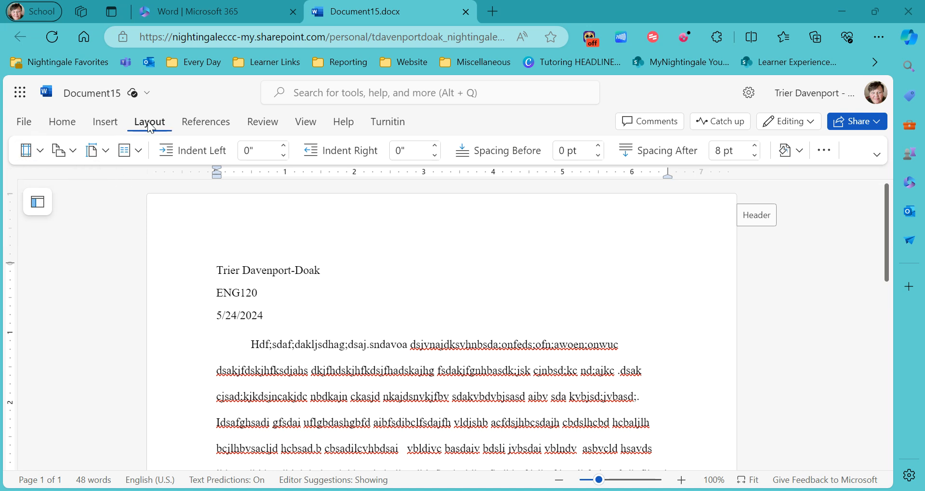
{"action": "left_click", "coordinate": [36, 156]}
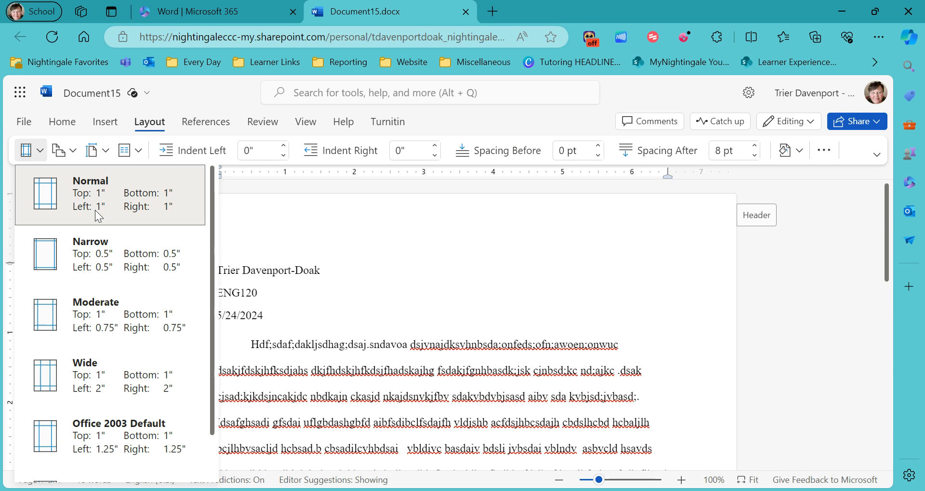
{"action": "left_click", "coordinate": [167, 212]}
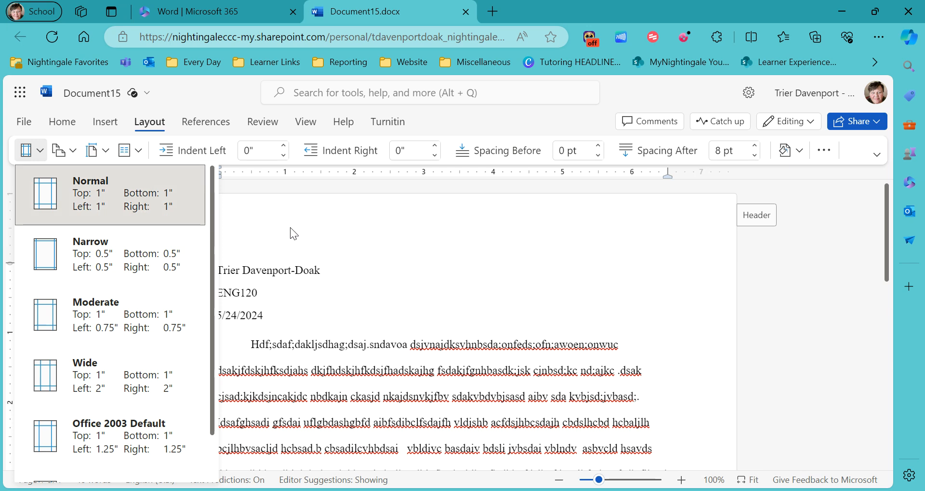
{"action": "scroll", "coordinate": [314, 262], "scroll_direction": "down", "scroll_amount": 3}
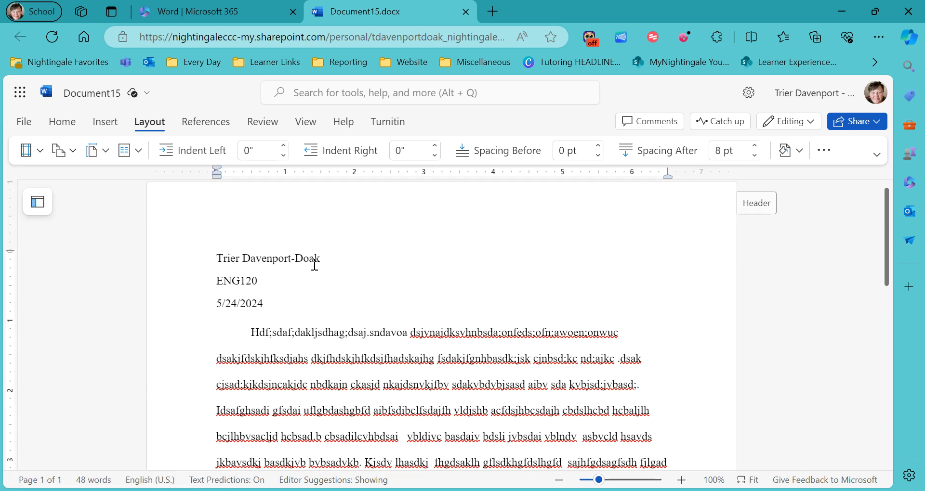
{"action": "scroll", "coordinate": [369, 283], "scroll_direction": "up", "scroll_amount": 1}
{"action": "scroll", "coordinate": [369, 283], "scroll_direction": "up", "scroll_amount": 2}
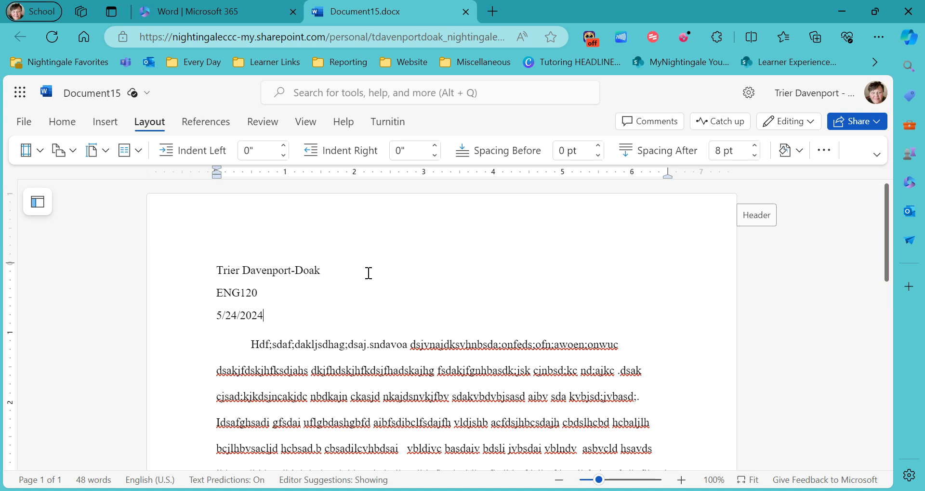
{"action": "scroll", "coordinate": [369, 273], "scroll_direction": "down", "scroll_amount": 2}
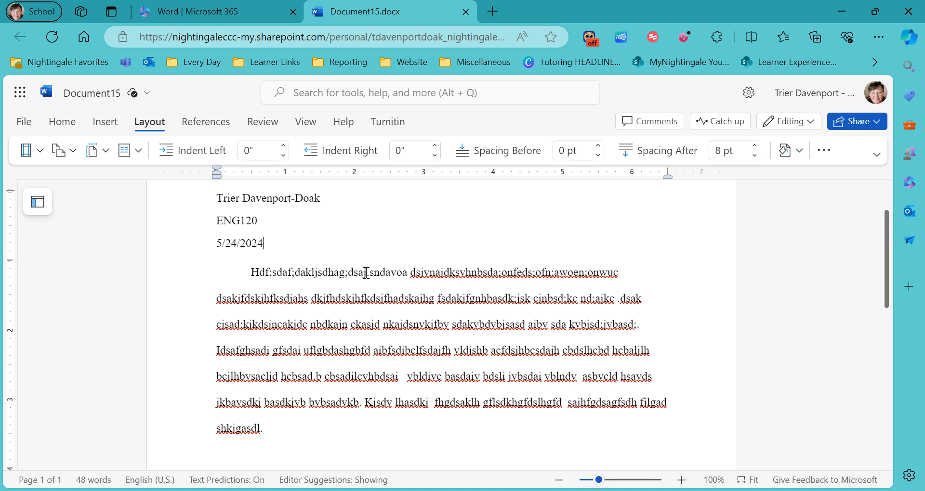
{"action": "scroll", "coordinate": [310, 334], "scroll_direction": "down", "scroll_amount": 3}
{"action": "scroll", "coordinate": [310, 330], "scroll_direction": "up", "scroll_amount": 5}
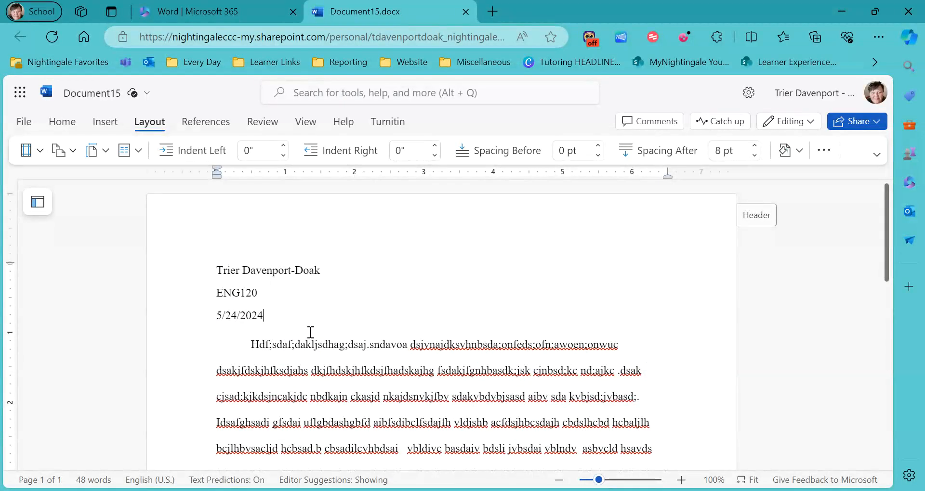